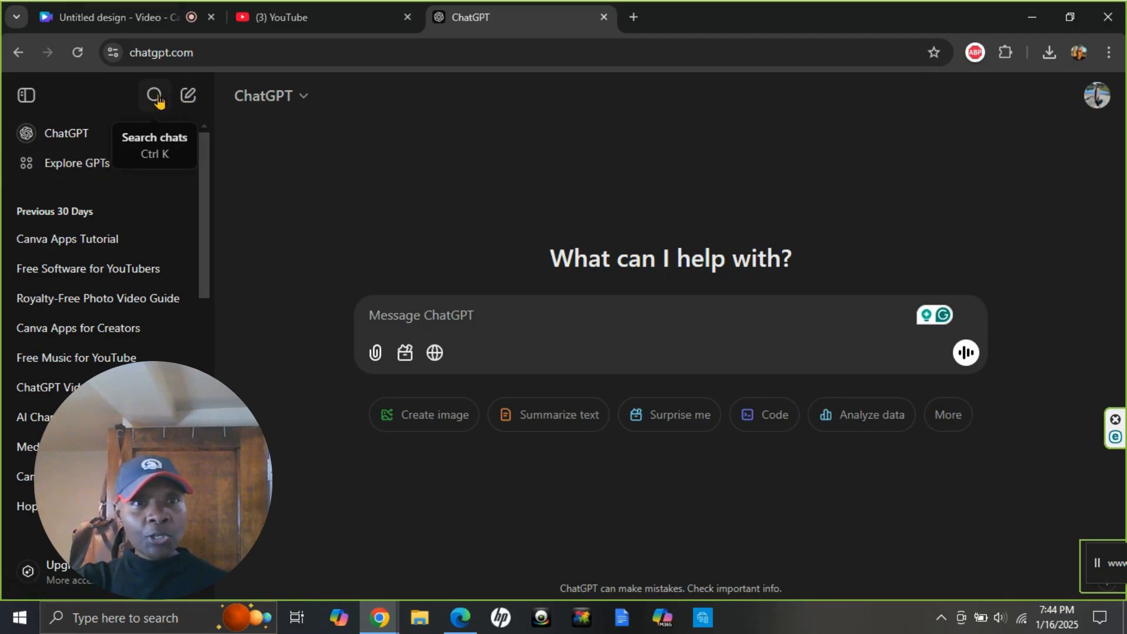
click(25, 97)
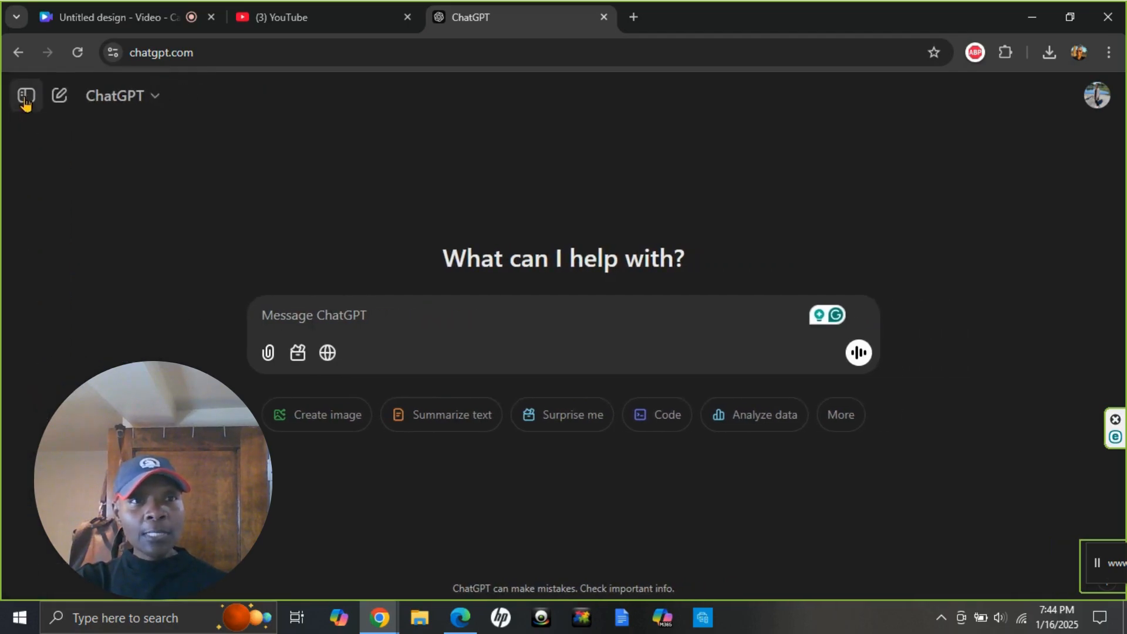
click(25, 97)
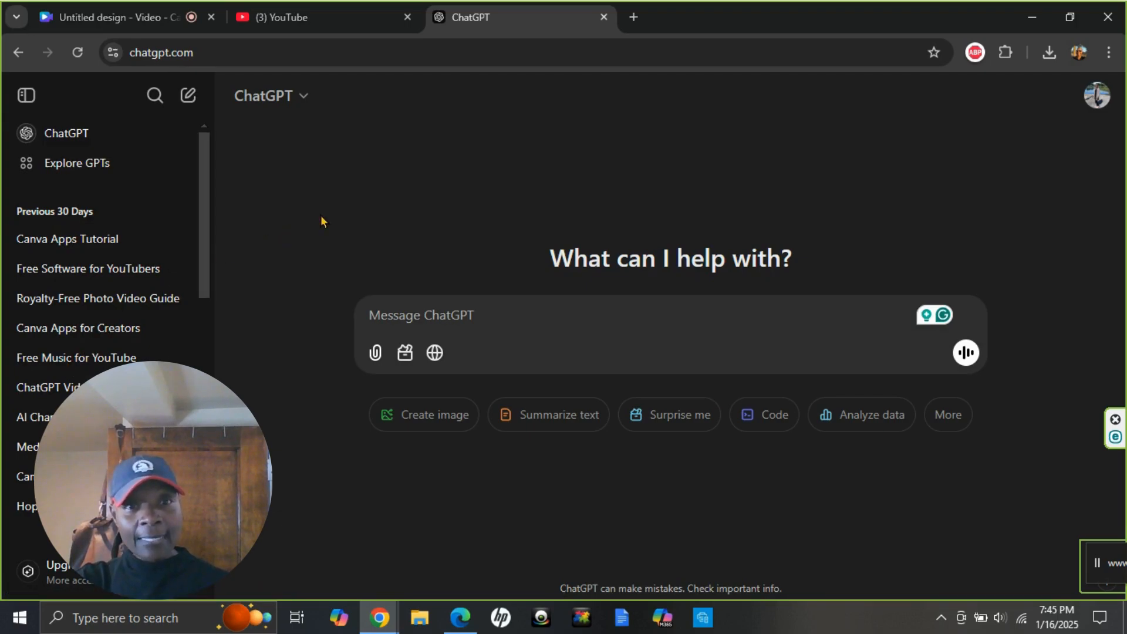
Step: Send a Canvas prompt requesting a script, 3 SEO titles, description, hashtags, tags and thumbnail for a YouTube video on AI-assisted time management for non-tech-savvy people
click(405, 355)
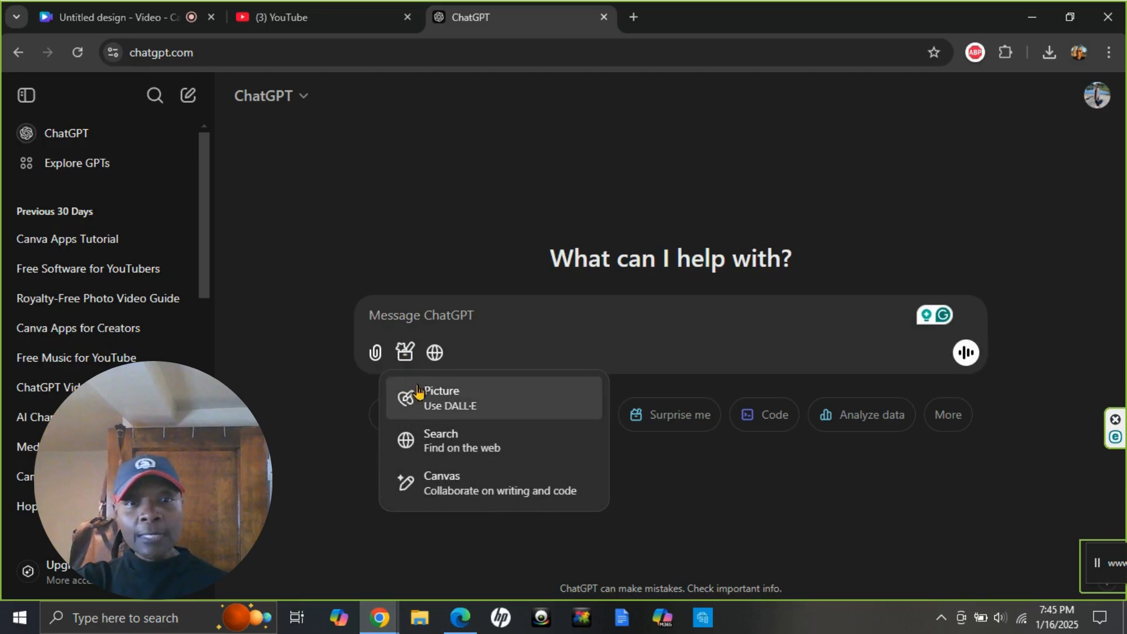
click(439, 483)
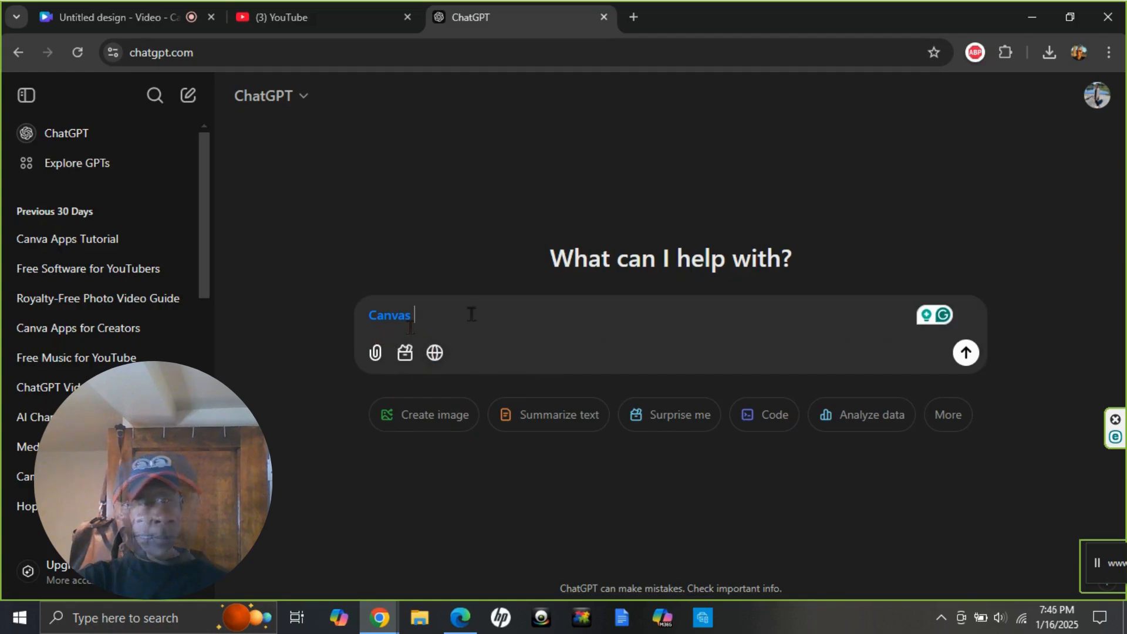
right_click(420, 318)
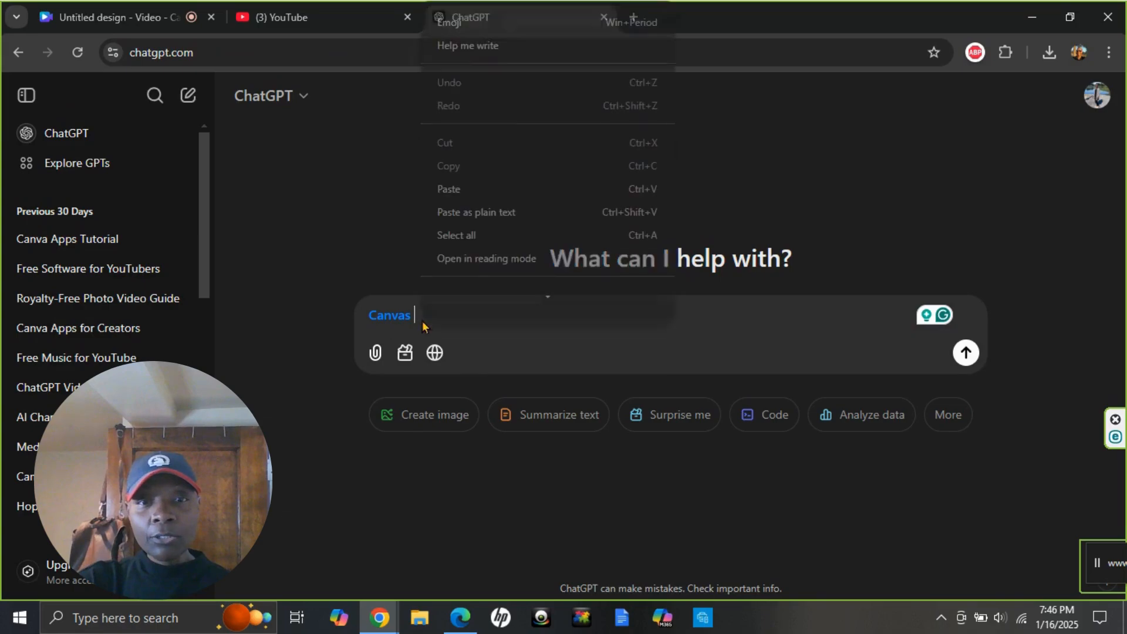
click(459, 201)
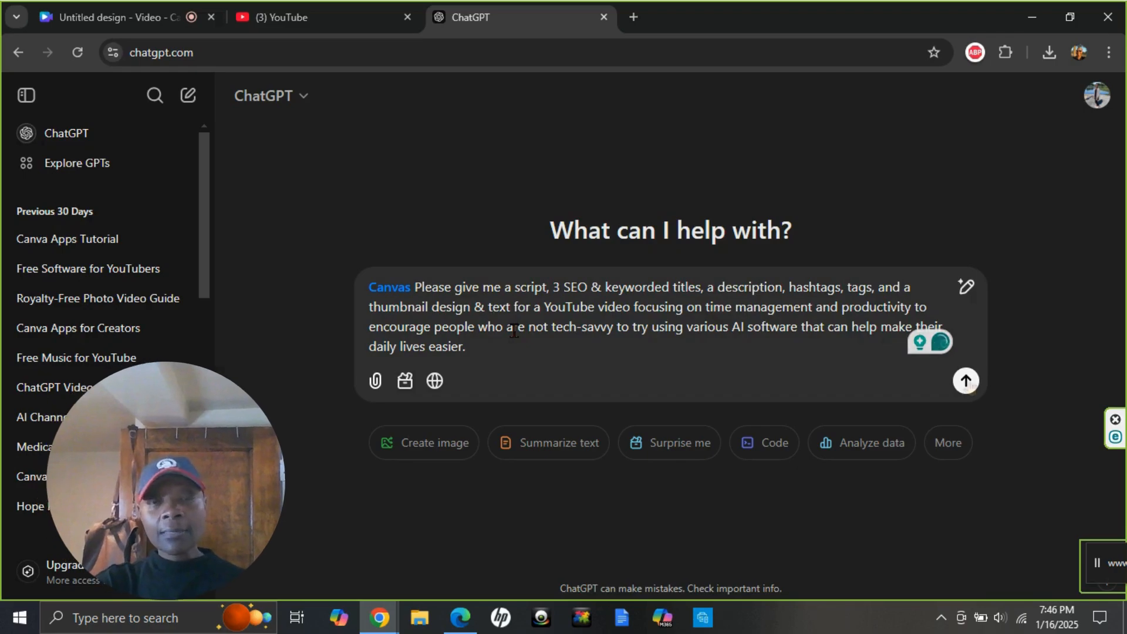
click(966, 382)
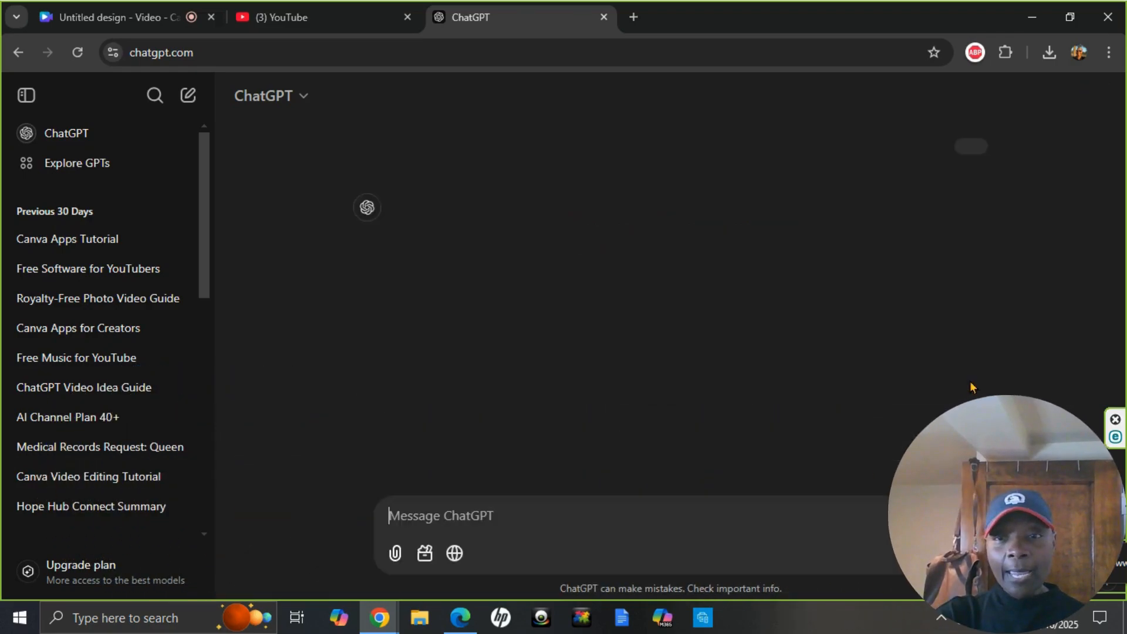
Step: Ask ChatGPT to "make this shorter" for the host's quoted opening lines in the script
drag(577, 255, 746, 332)
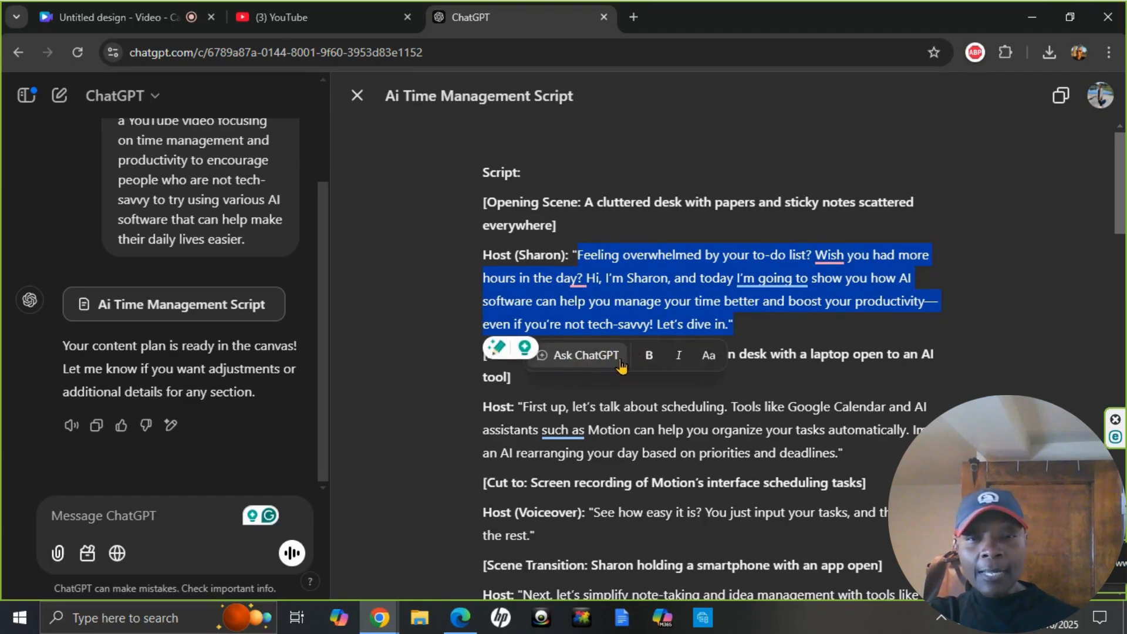
click(585, 358)
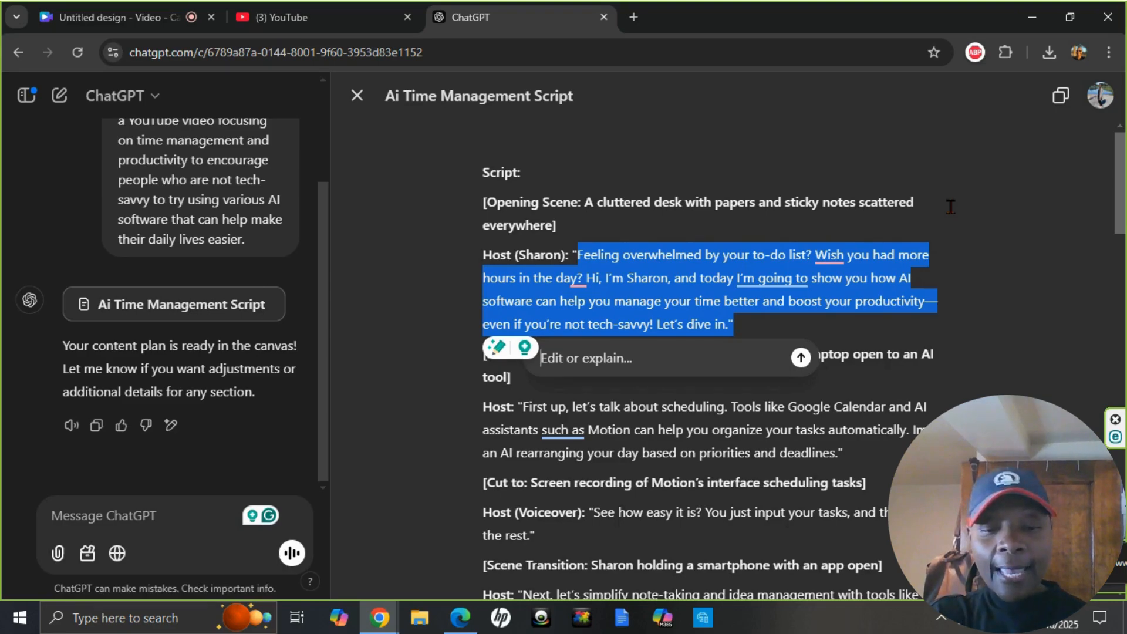
text(make t)
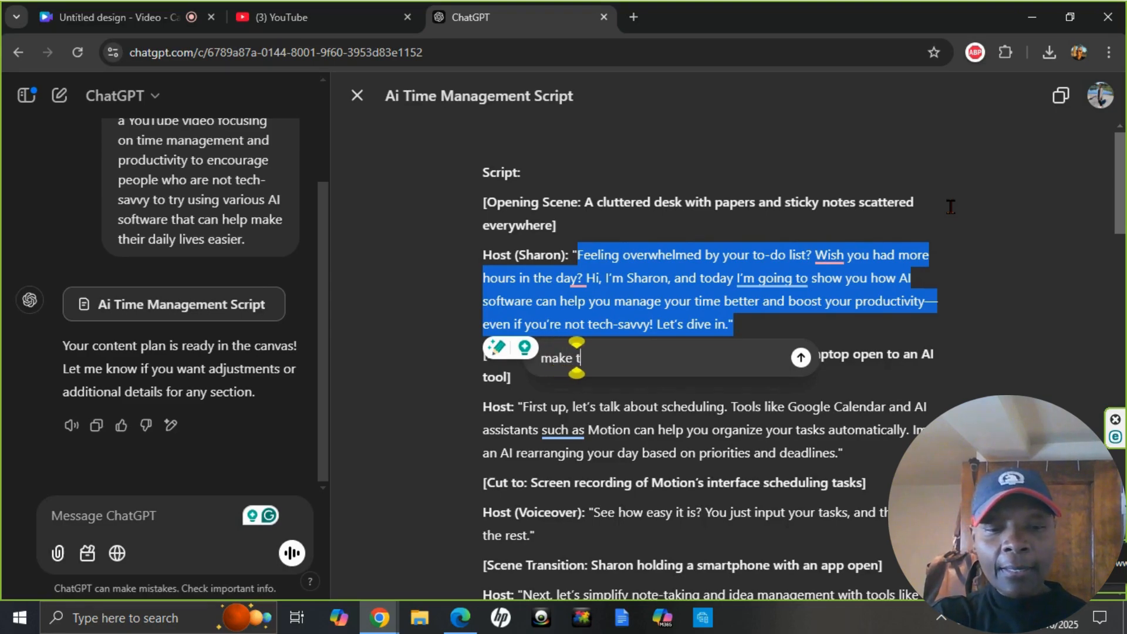
text(his shorter)
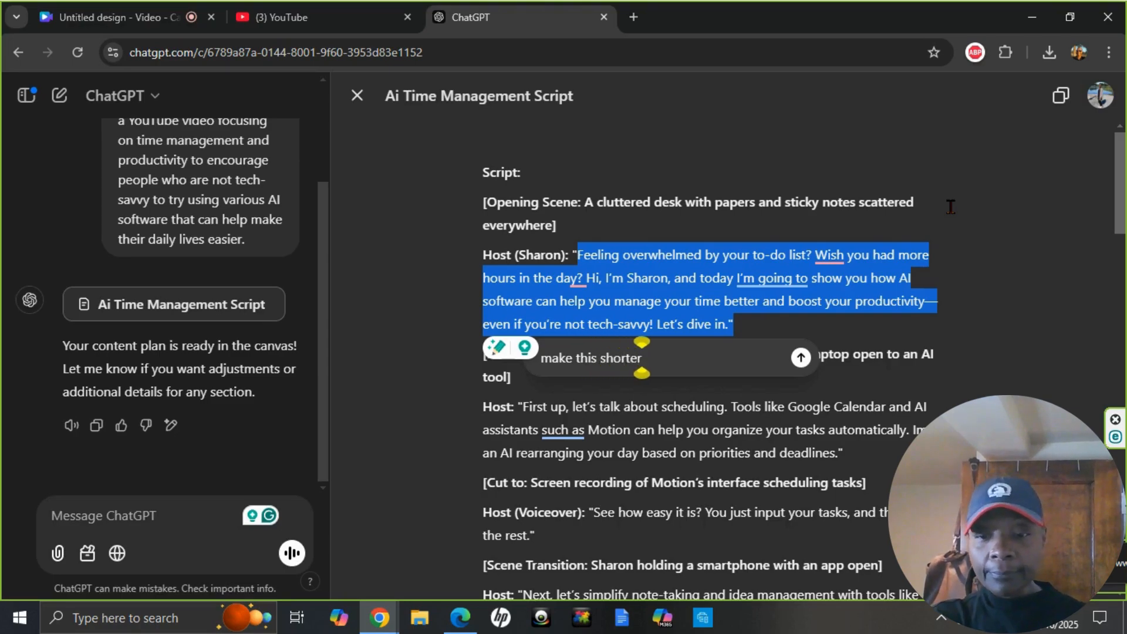
key(Return)
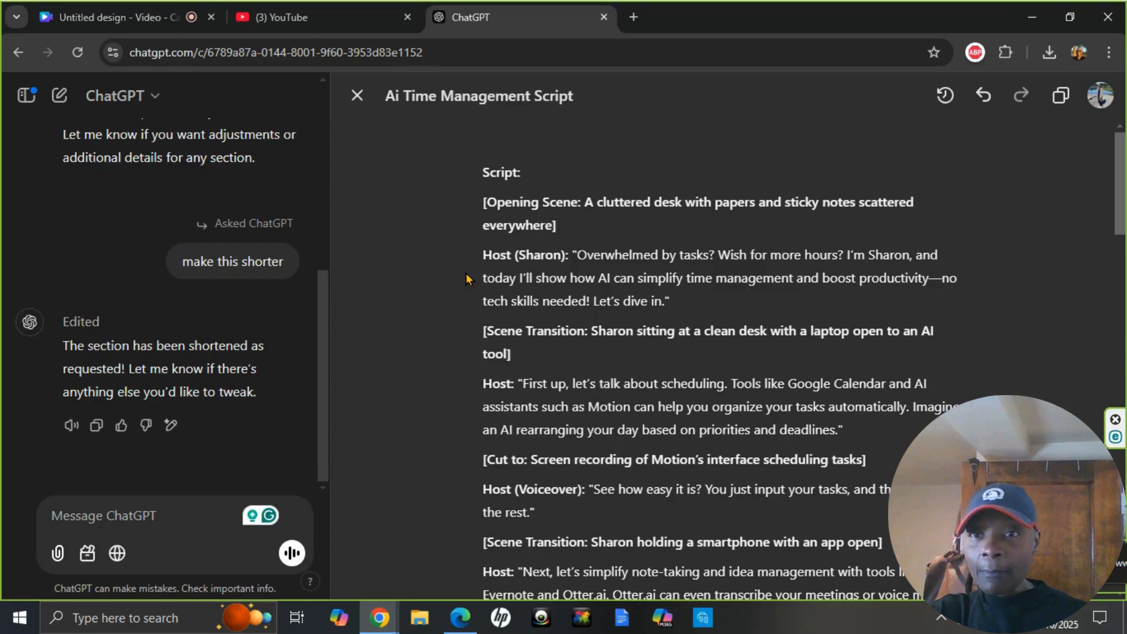
Step: Review the tracked changes in the script, compare the previous version with the latest one, and return to the original prompt in the chat
click(946, 96)
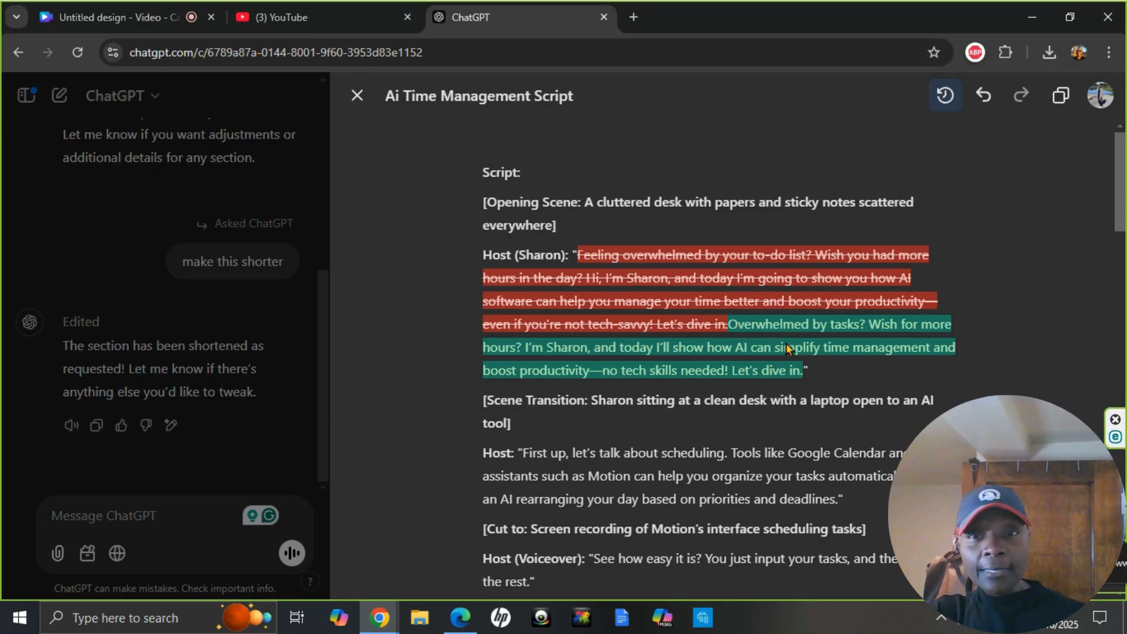
click(984, 96)
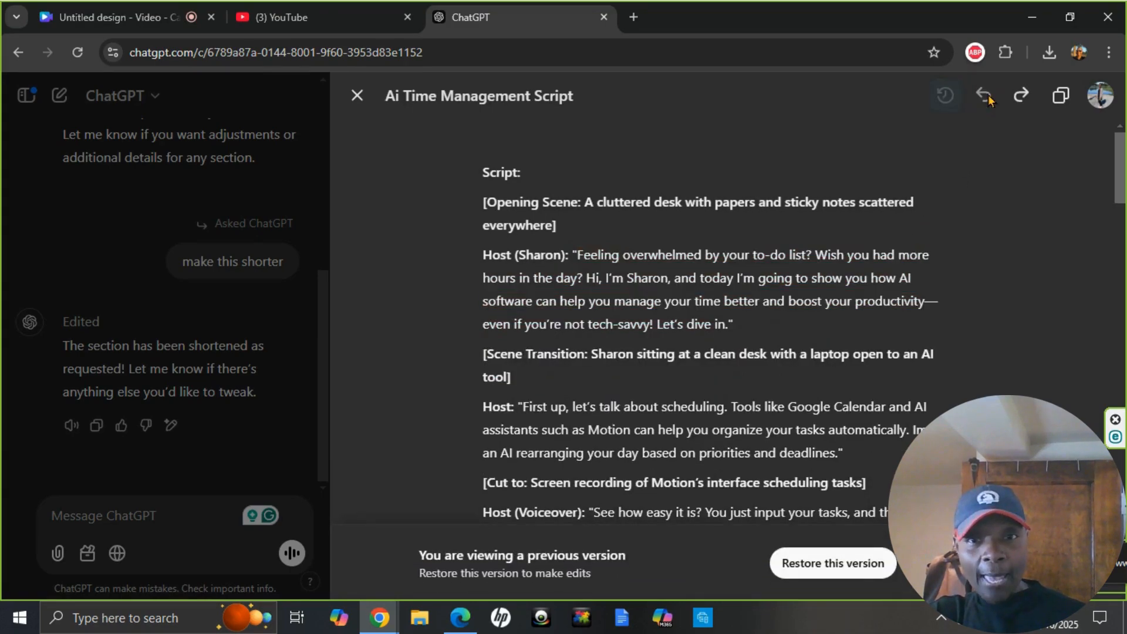
click(1019, 97)
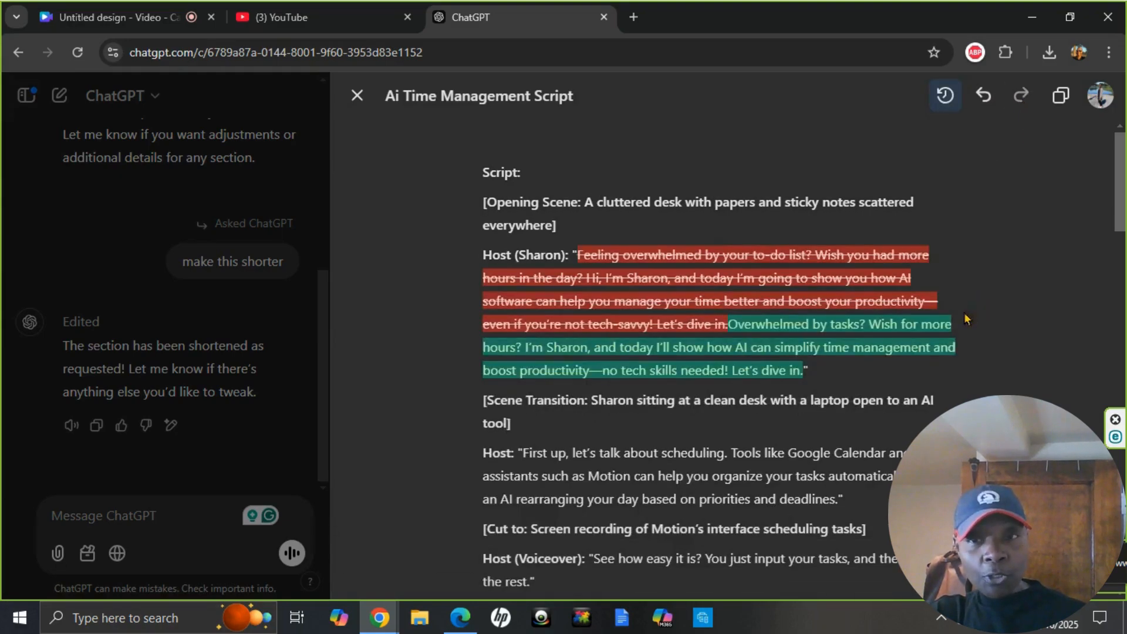
click(993, 237)
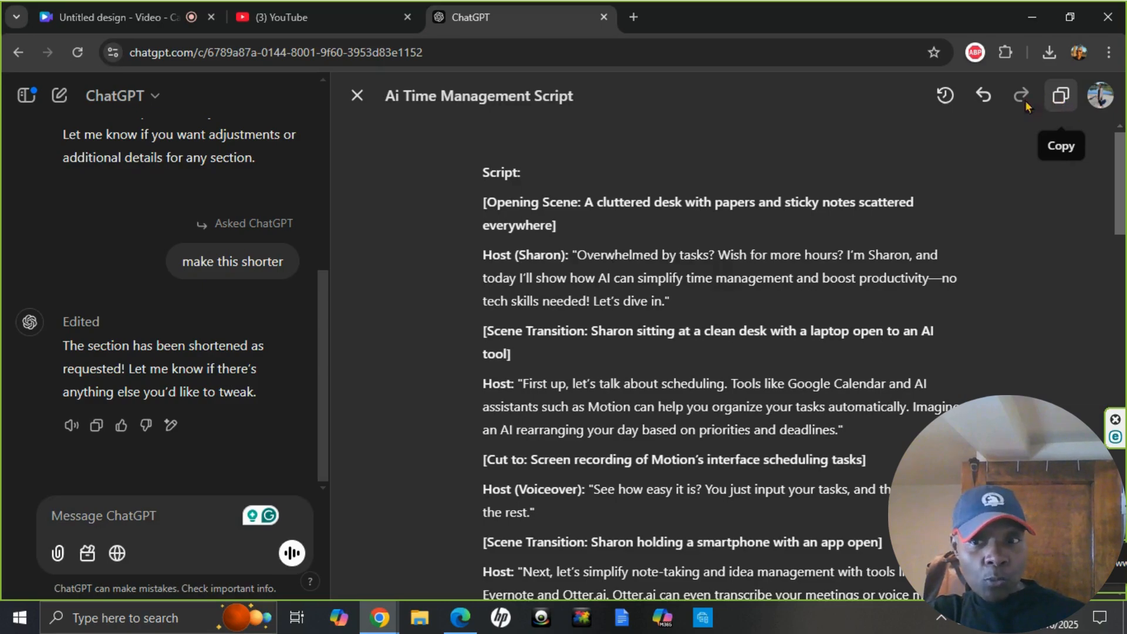
scroll(182, 381, up, 5)
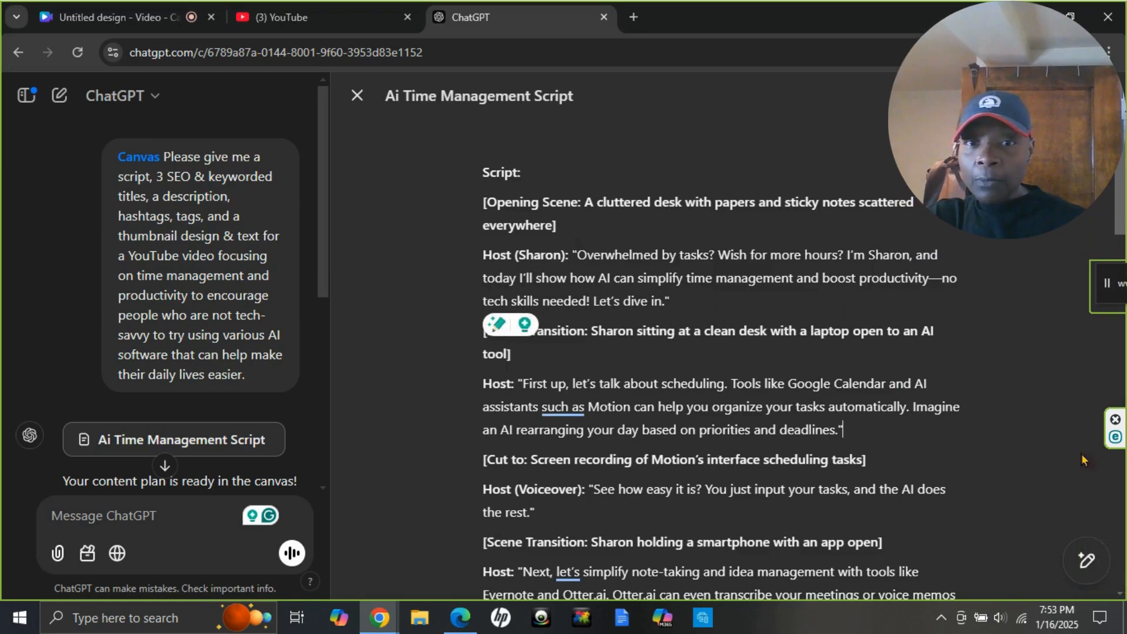
Step: Preview the Suggest edits shortcut and the length adjustment for the script, keeping the current length
mouse_move(1085, 562)
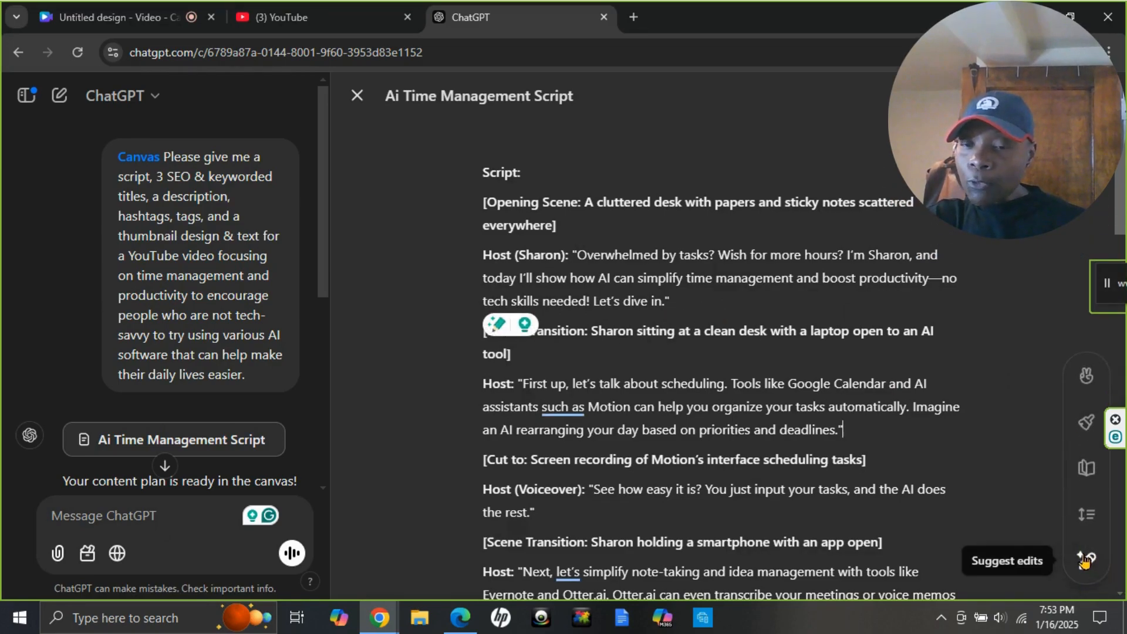
click(1084, 562)
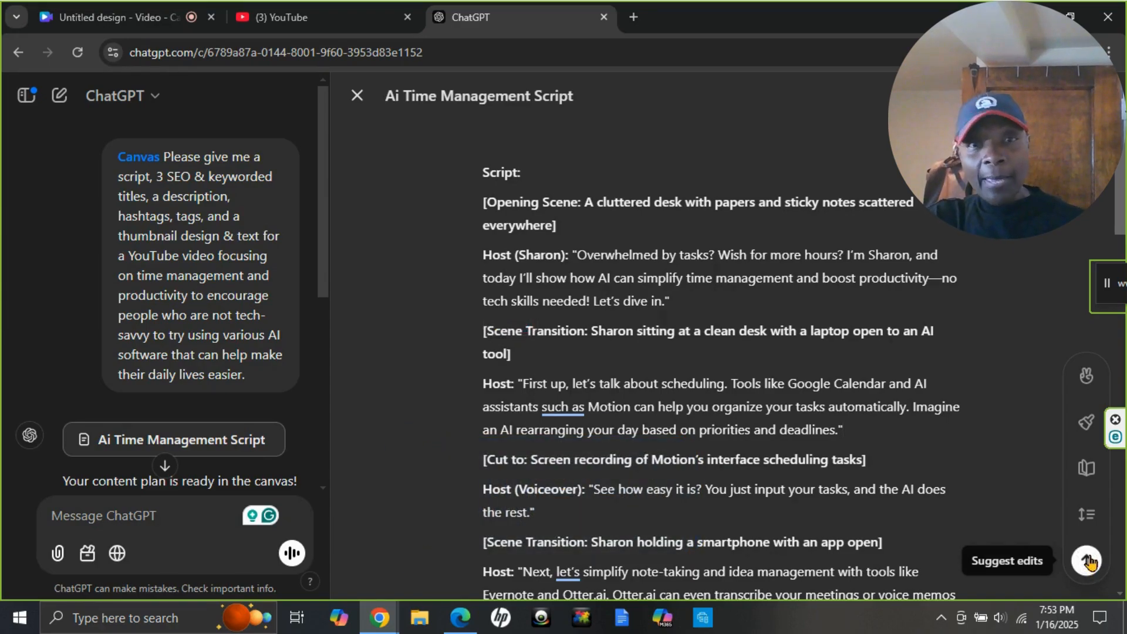
click(1087, 516)
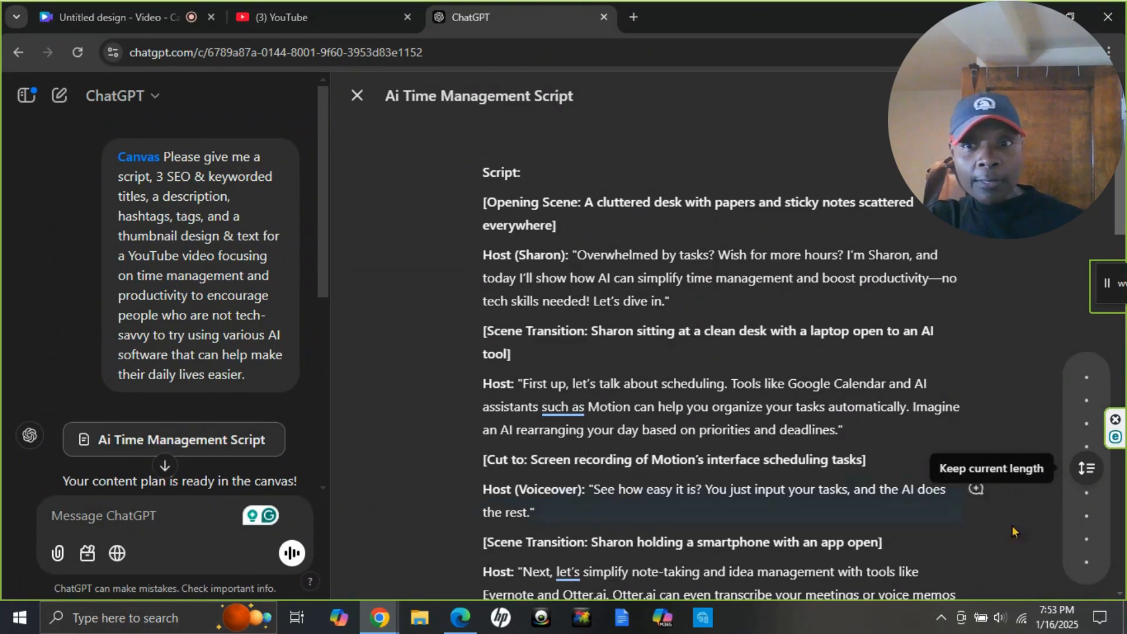
mouse_move(1082, 473)
mouse_down()
mouse_move(1087, 553)
mouse_move(1069, 395)
mouse_move(1081, 377)
mouse_move(1086, 469)
mouse_up()
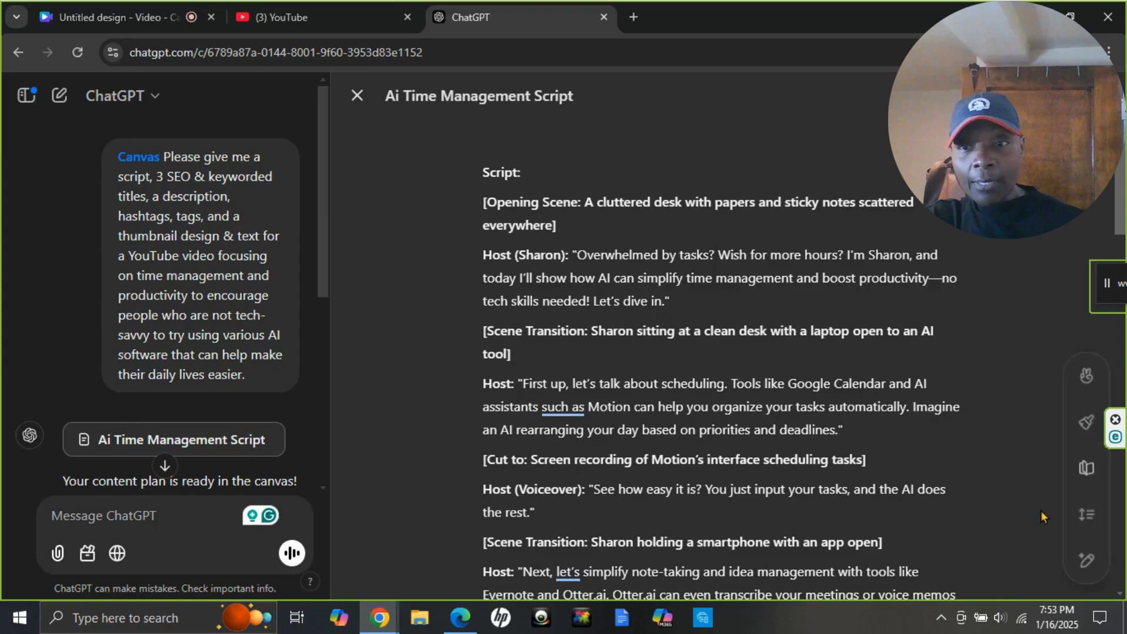
Step: Raise the script's reading level selection to Graduate School without applying it, and return to the editing shortcuts
click(1085, 468)
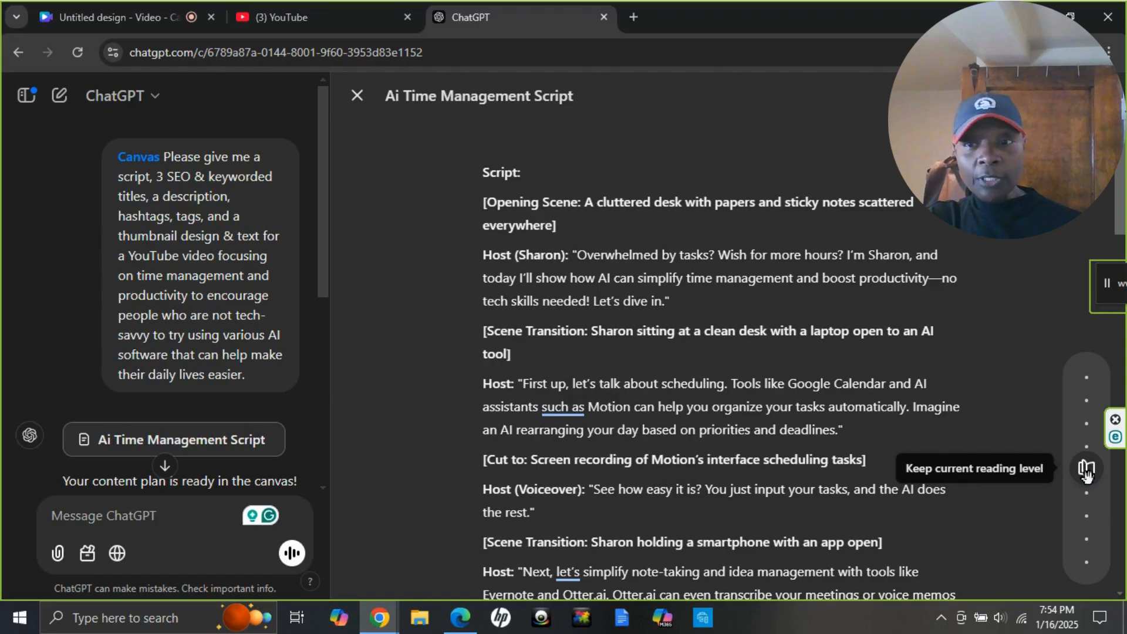
drag(1085, 474, 1077, 393)
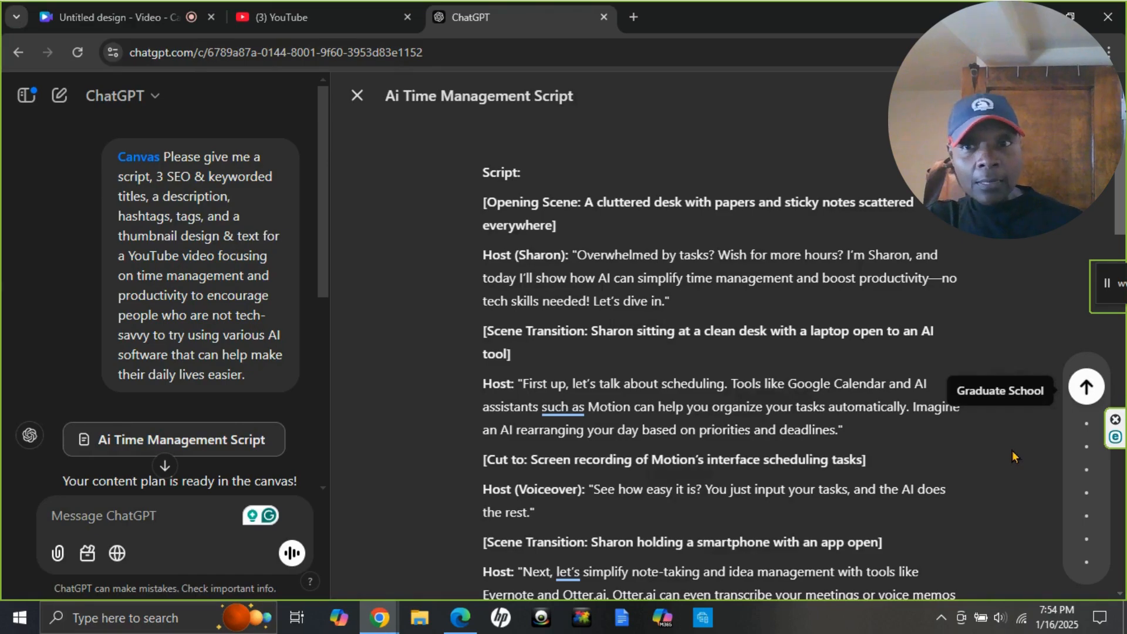
click(1086, 557)
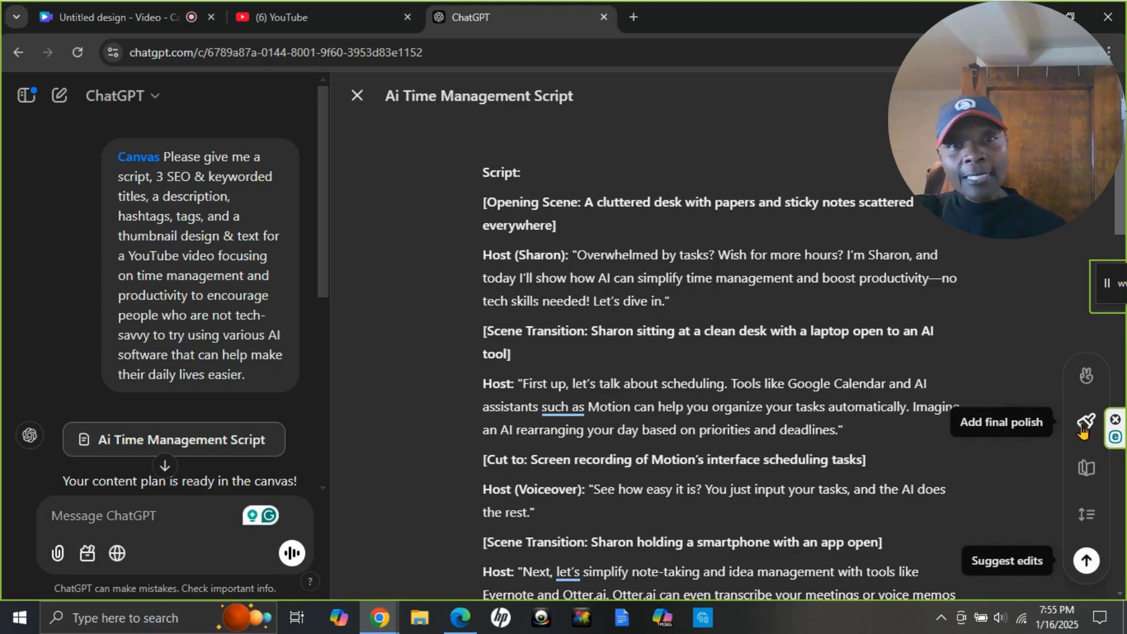
Step: Try adding emojis to the script's words, cancelling the edit during generation
click(1085, 376)
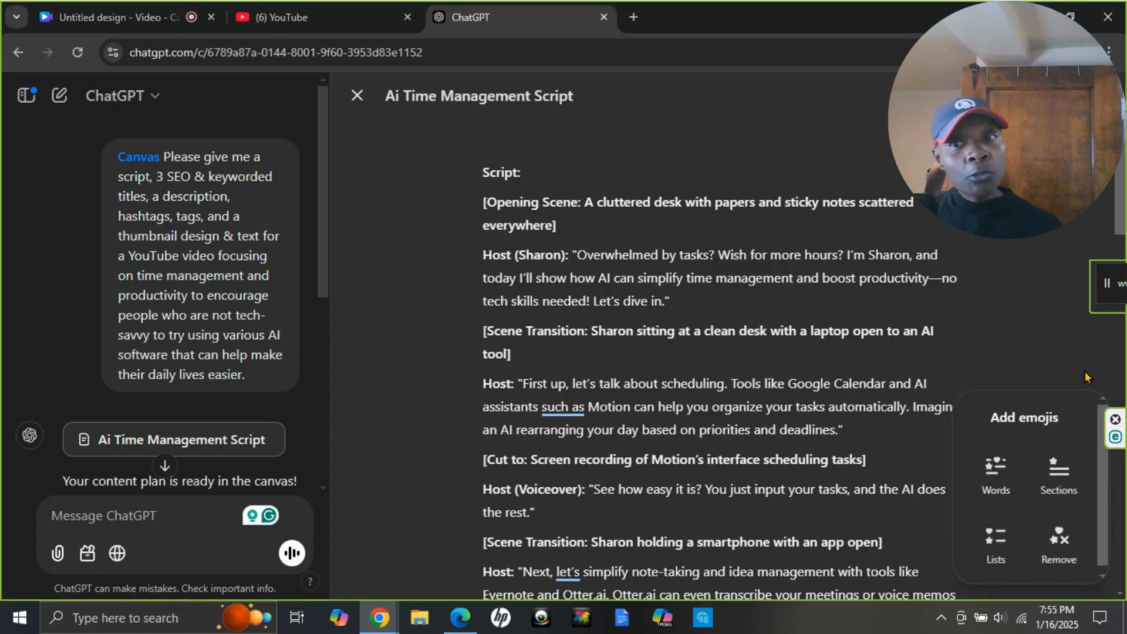
click(977, 472)
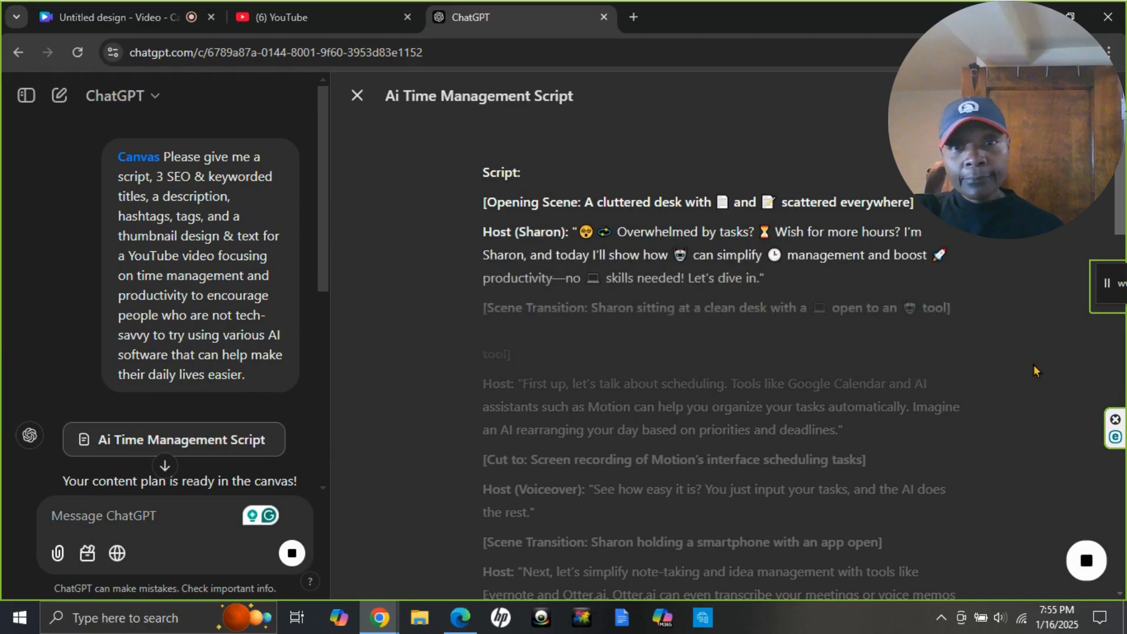
click(1079, 564)
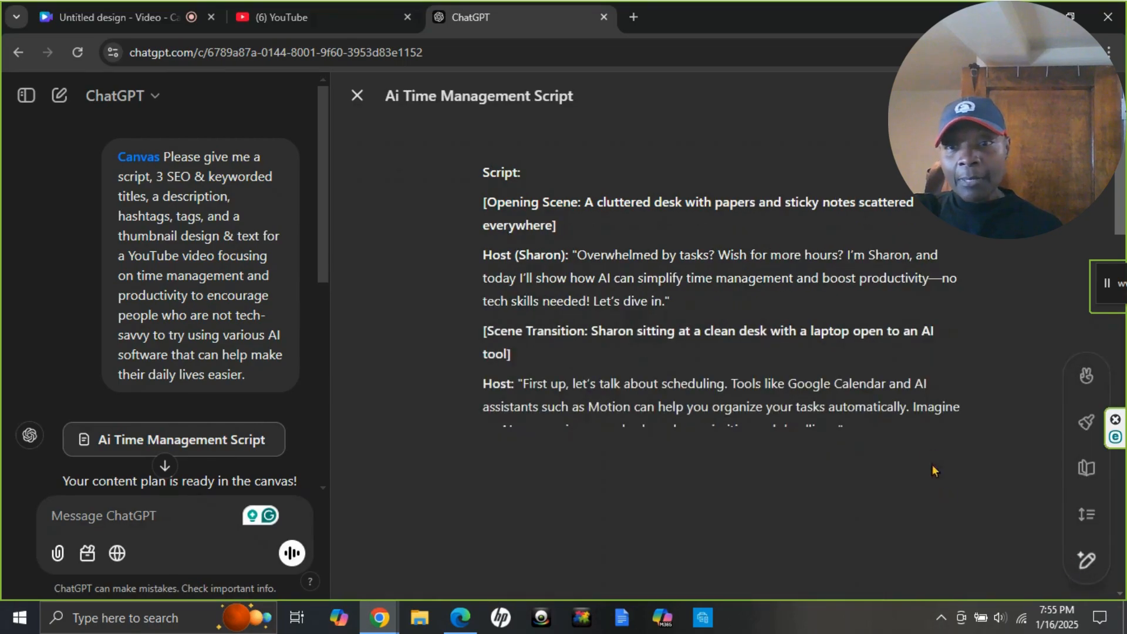
Step: Try adding emojis to the script's sections, cancelling the edit during generation
click(1086, 375)
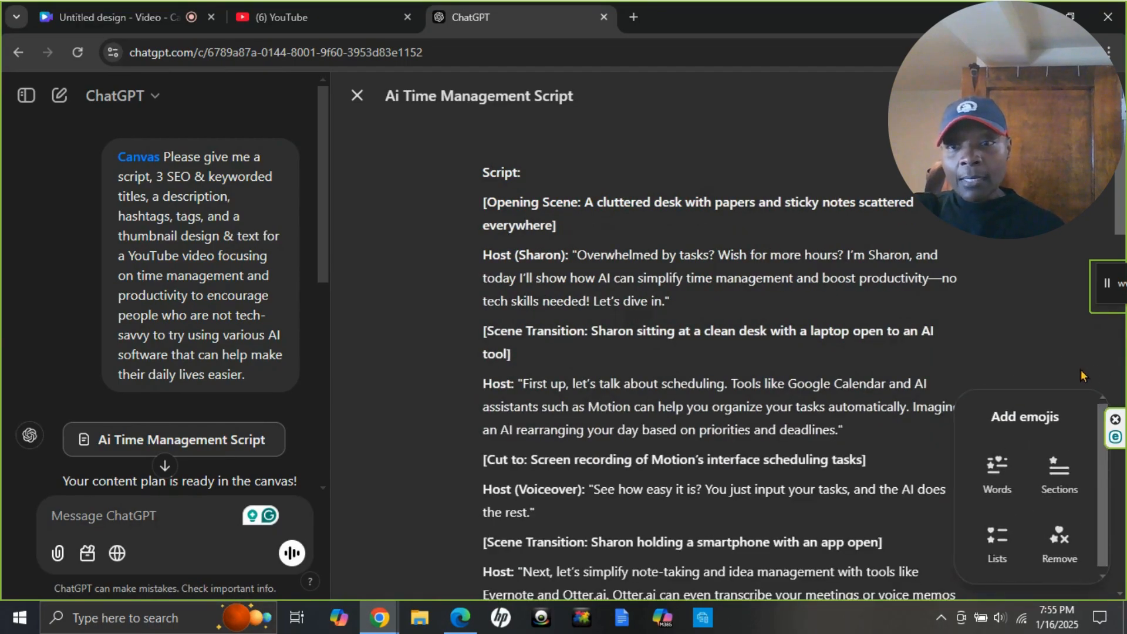
click(1050, 472)
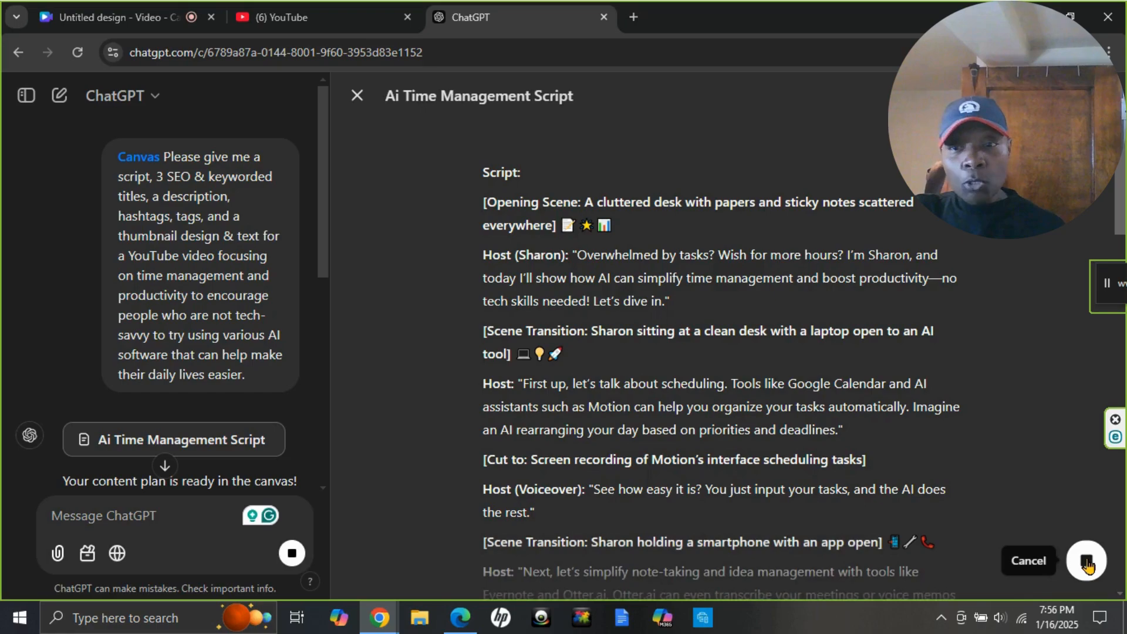
click(1085, 559)
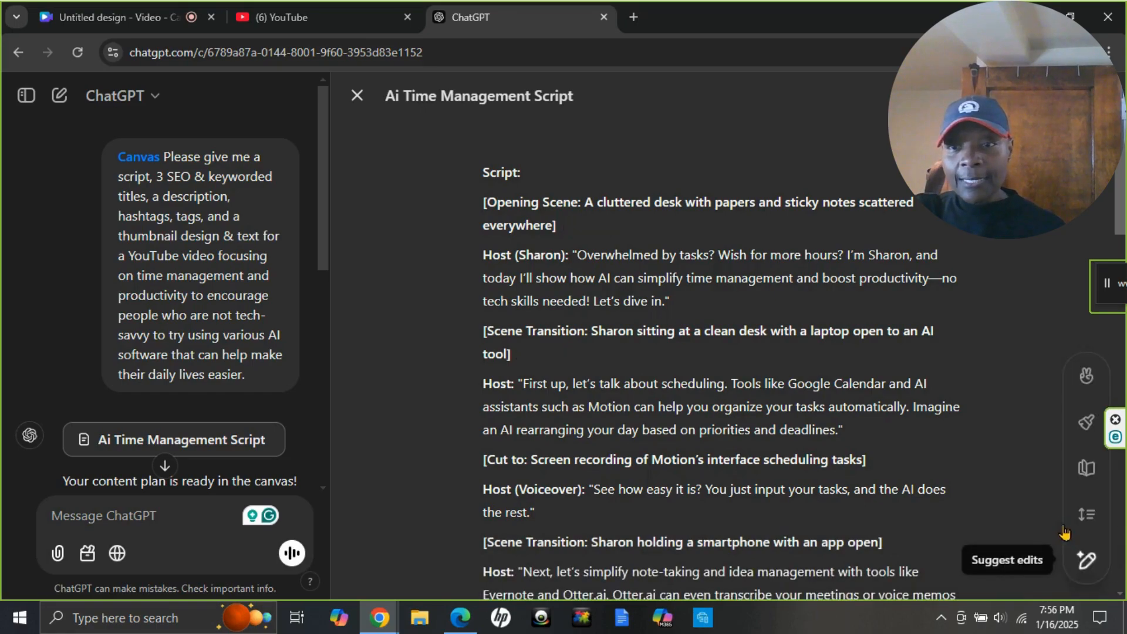
Step: Try adding emojis to the lists in the document, cancelling the edit during generation
click(1086, 373)
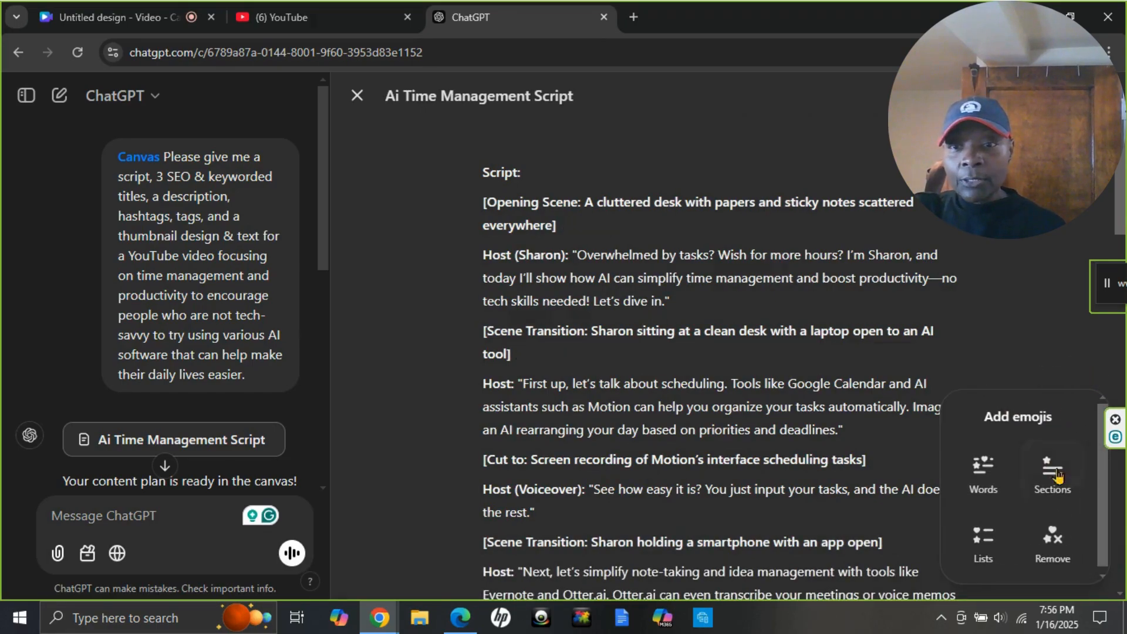
click(973, 537)
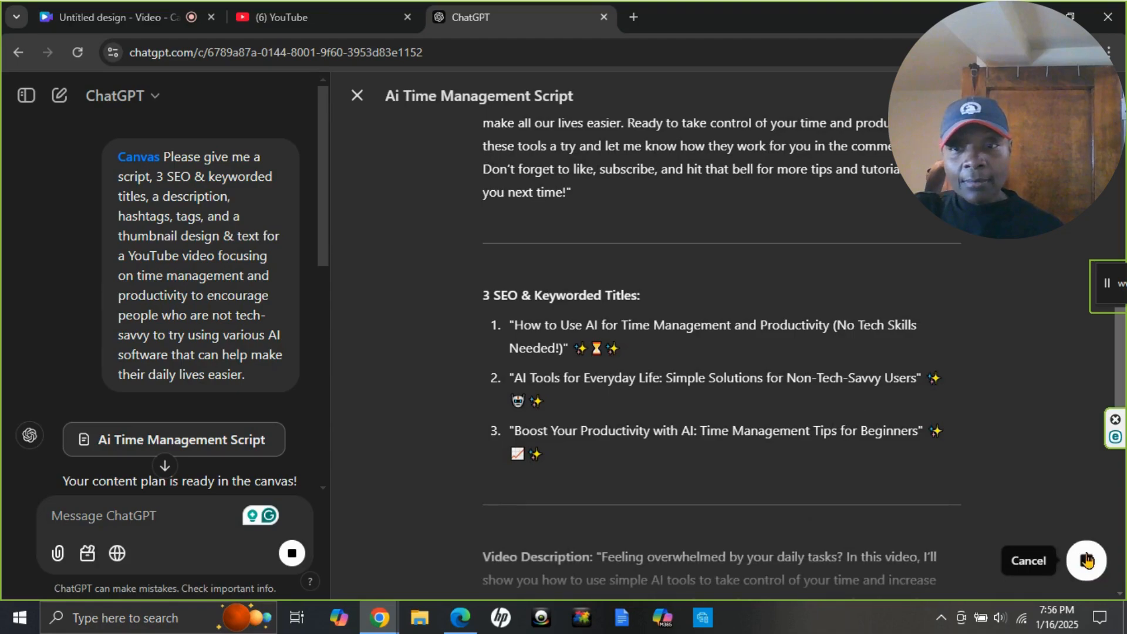
mouse_move(1087, 555)
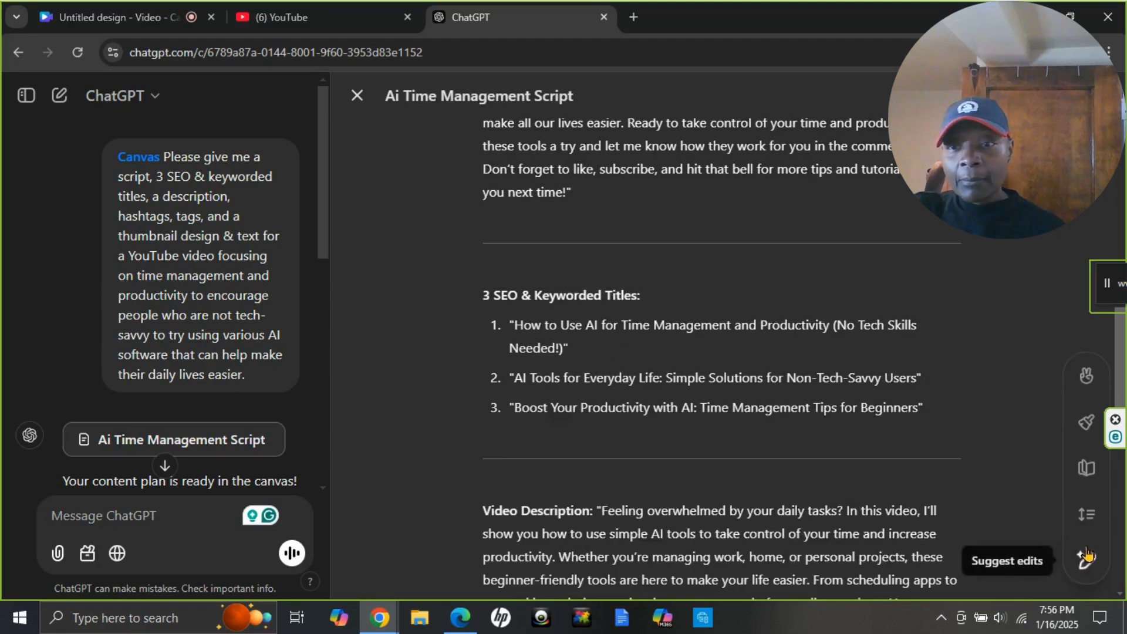
Step: Run the emoji removal on the whole script document
click(1086, 375)
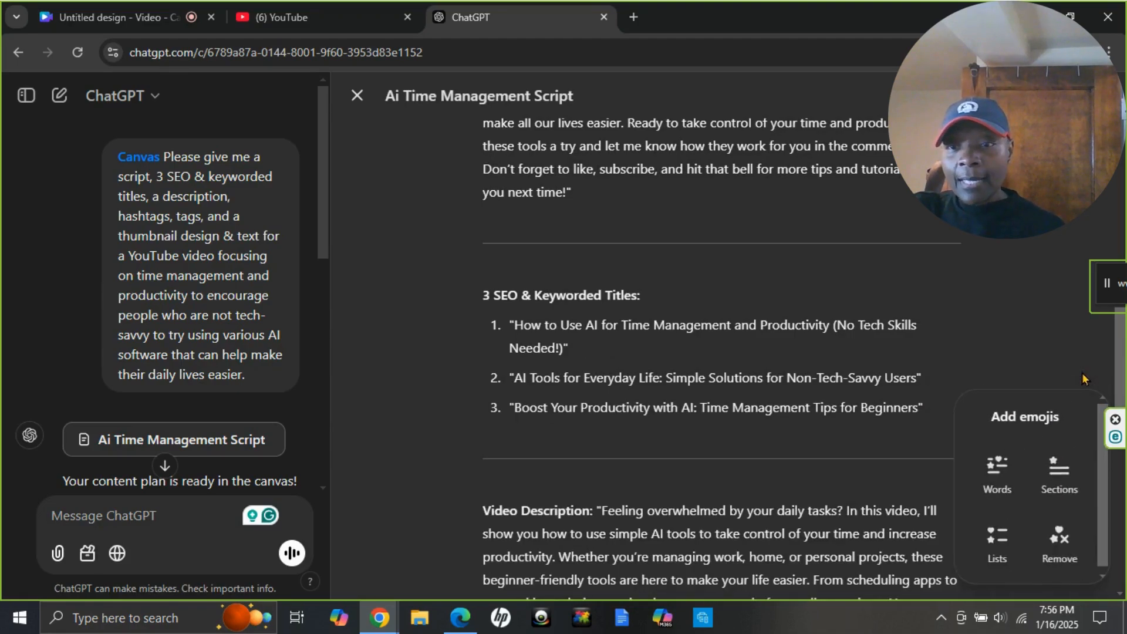
click(1054, 543)
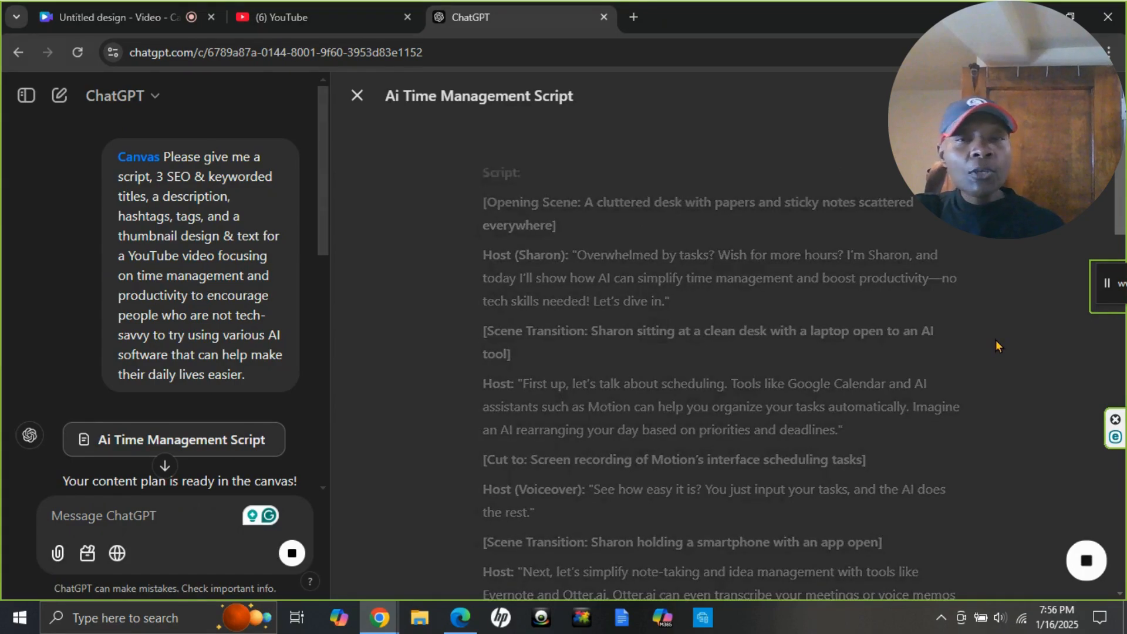
Step: Stop the running emoji removal edit on the AI time management script document
click(1084, 561)
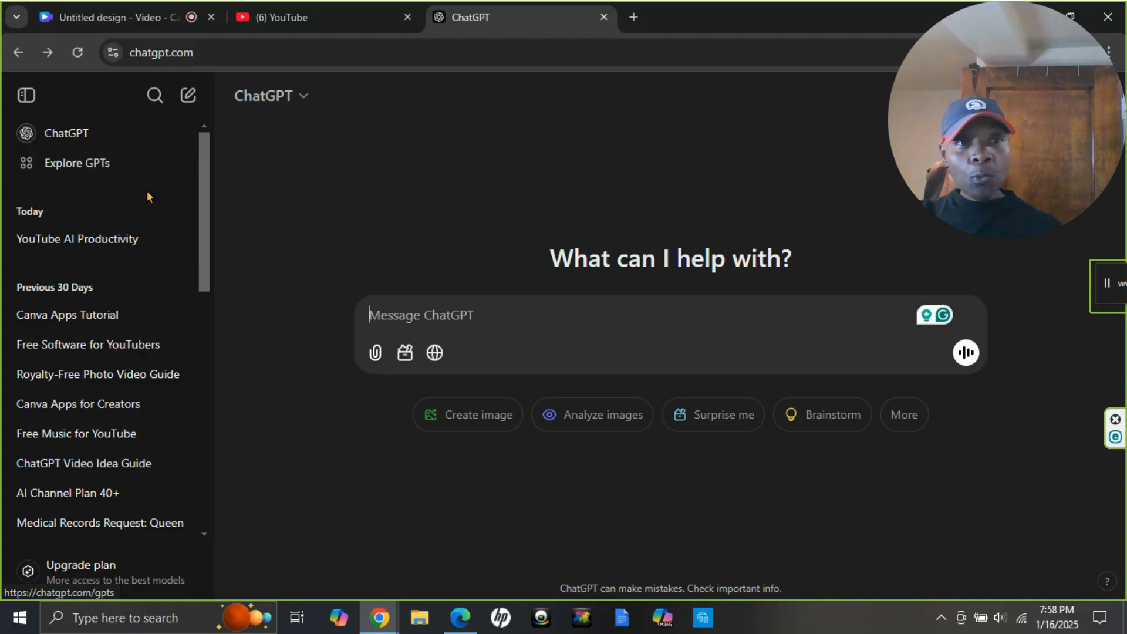
Step: Open the Canva GPT from the trending GPTs, review its conversation starters and capabilities, and start a chat with it
click(91, 165)
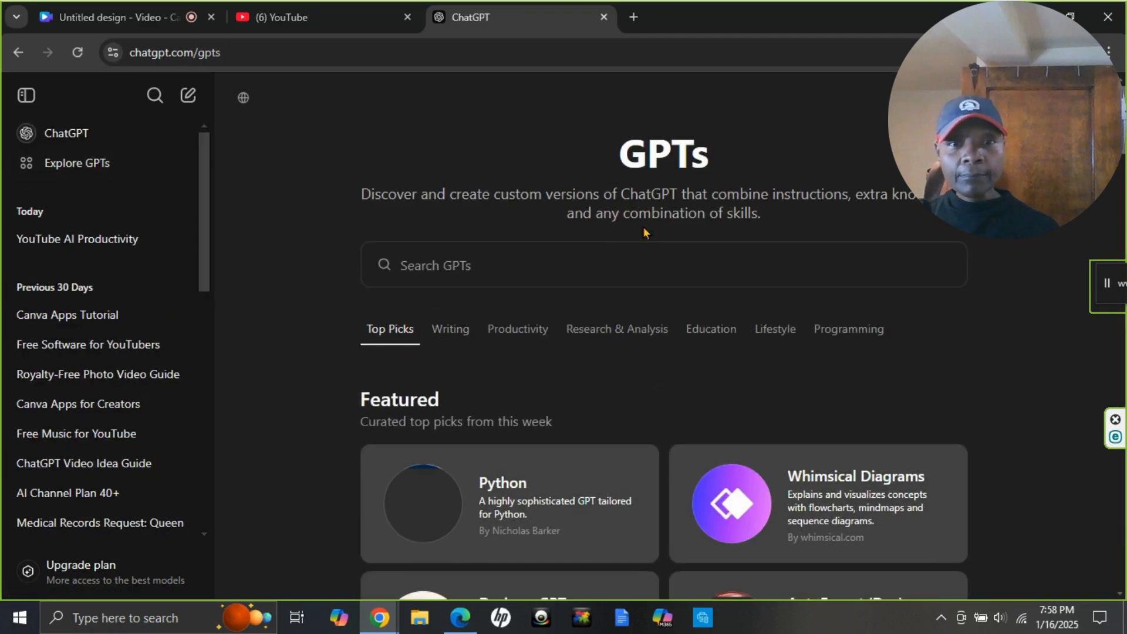
scroll(635, 248, down, 10)
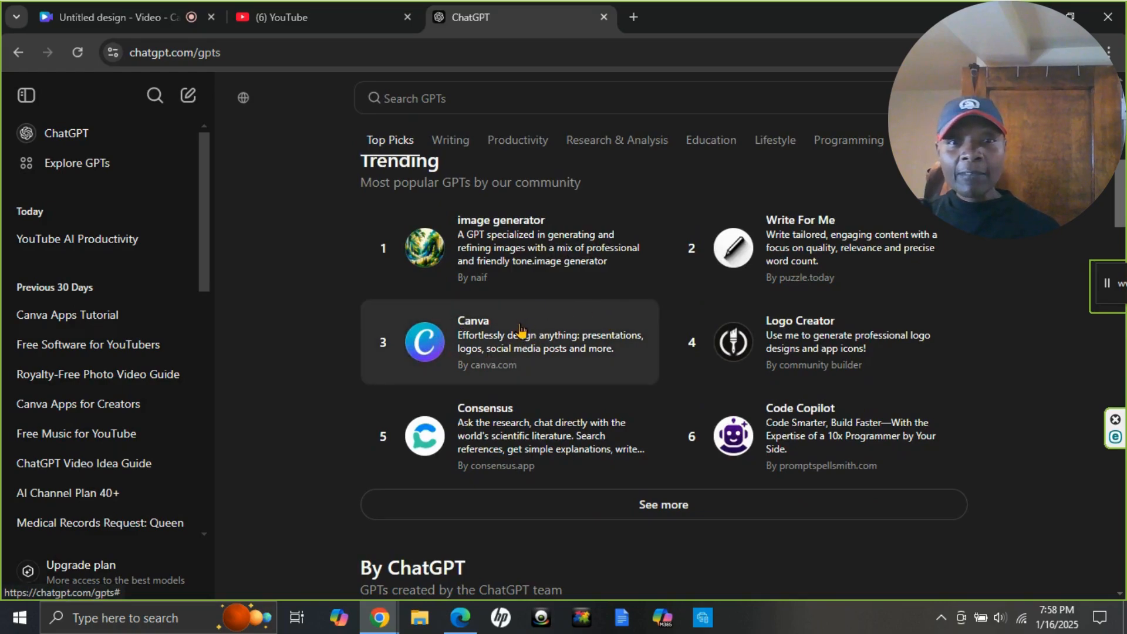
click(520, 330)
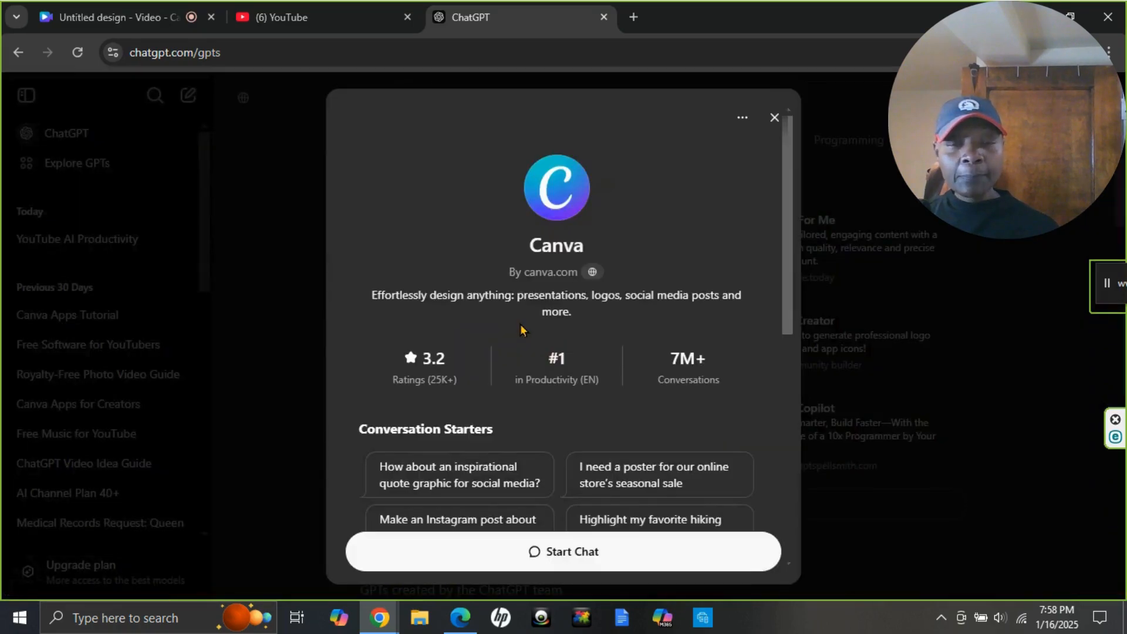
scroll(520, 330, down, 3)
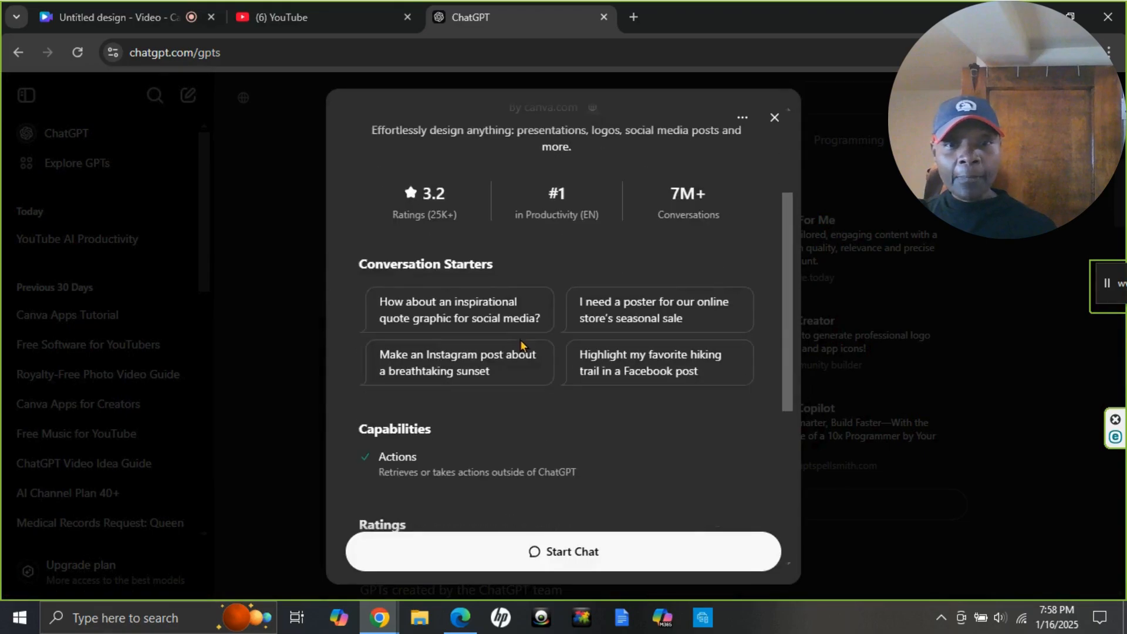
click(534, 554)
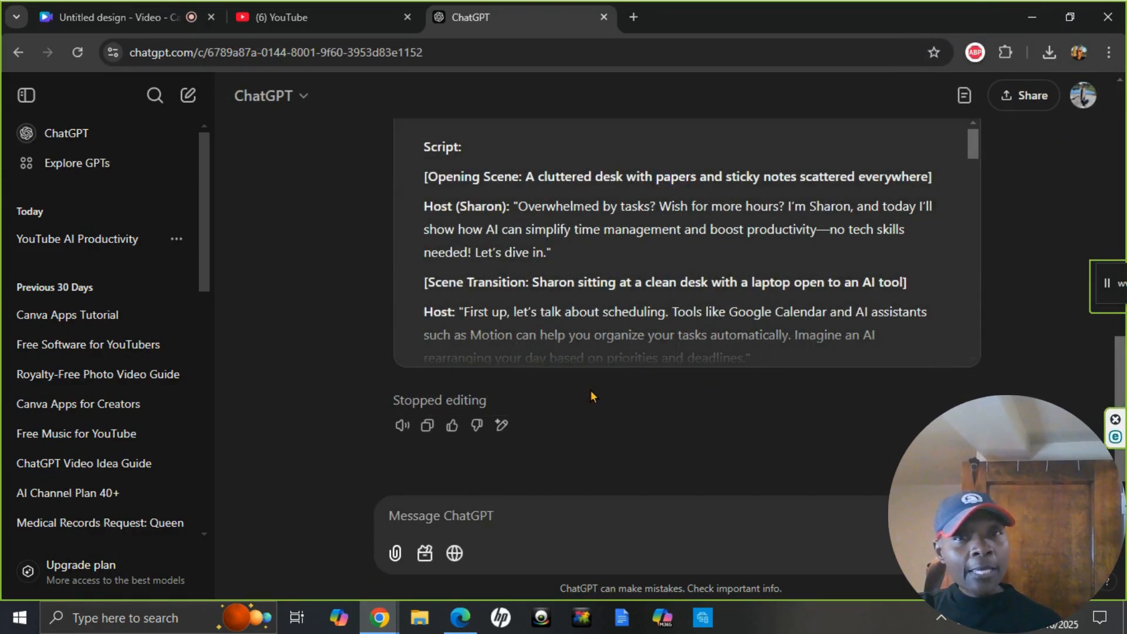
Step: Open the sharing options for the YouTube AI Productivity conversation
click(1029, 96)
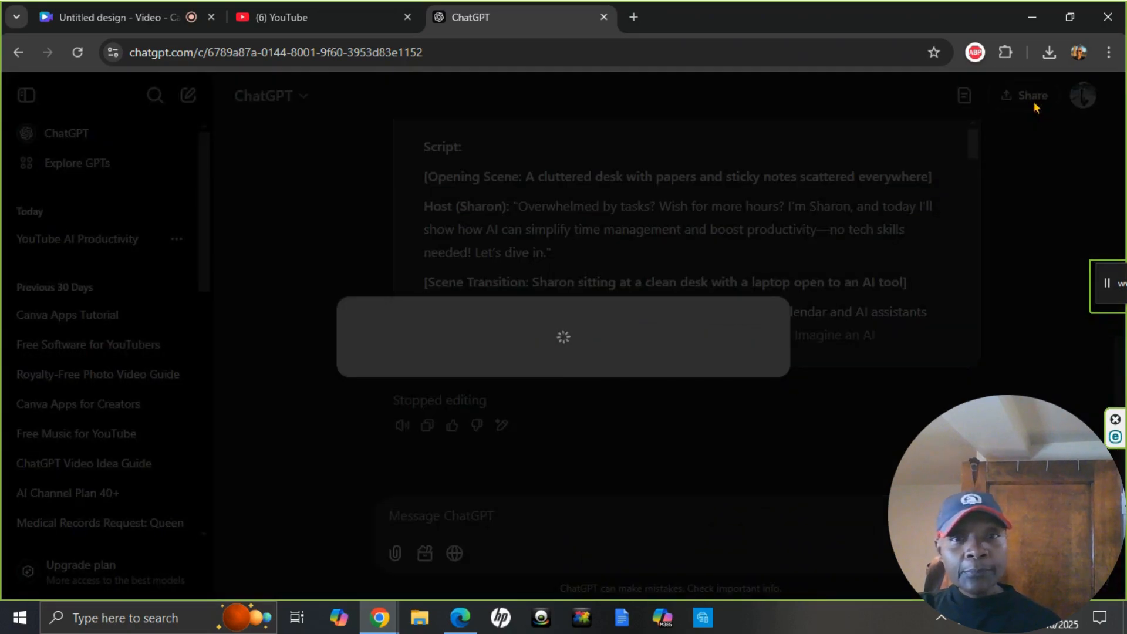